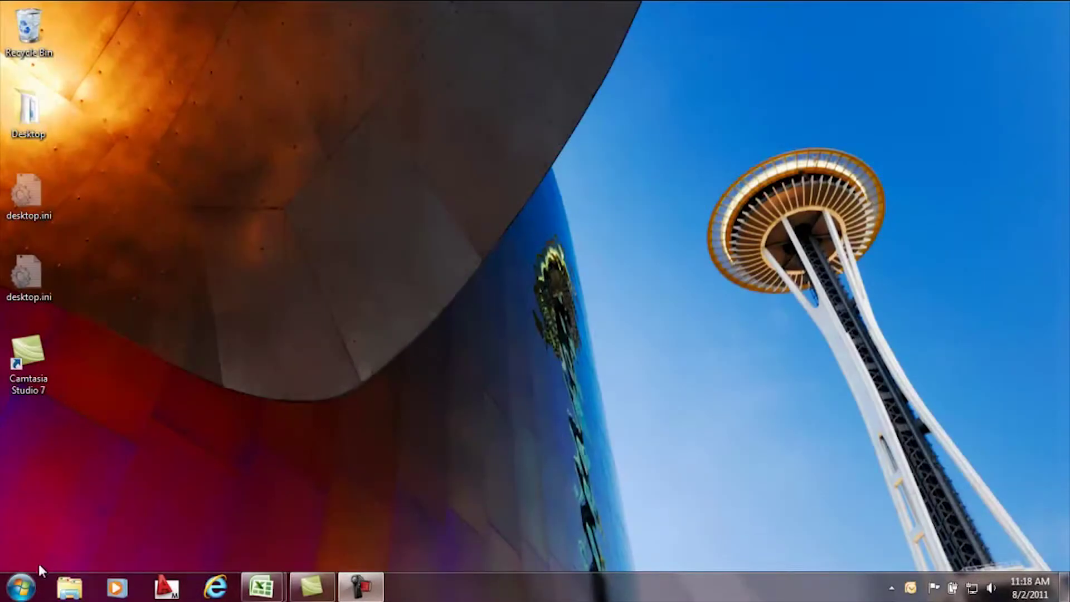
- Reach the network adapter list through Control Panel's Network and Sharing Center
left_click(22, 588)
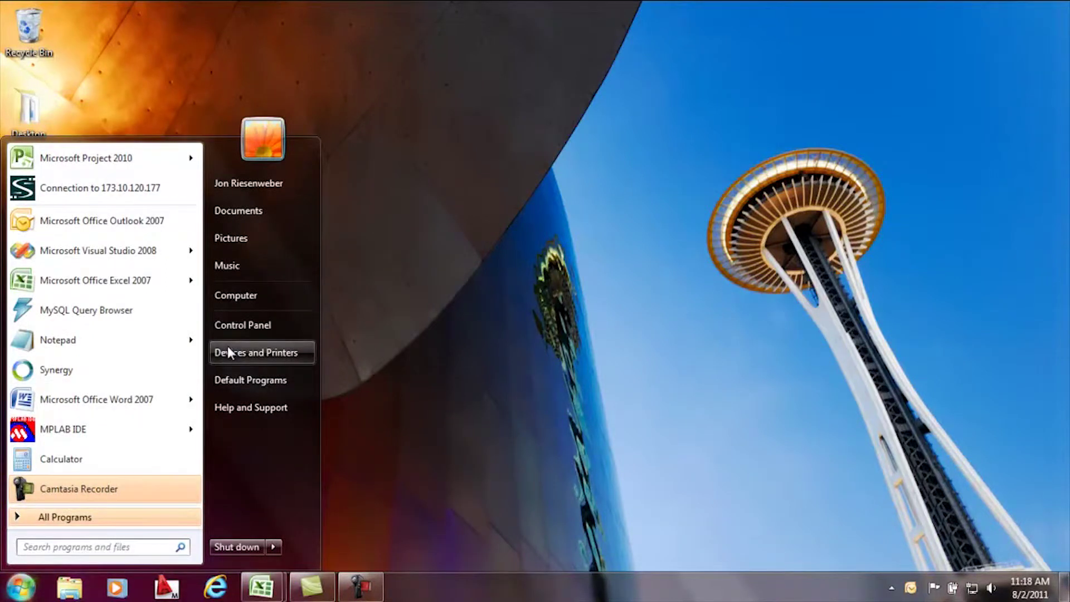
left_click(233, 326)
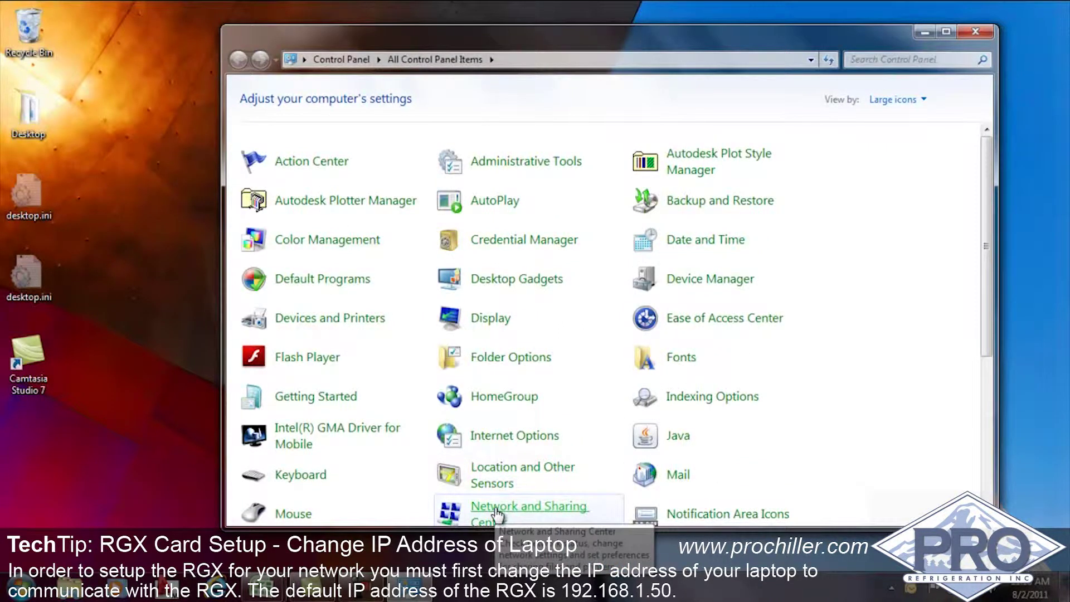
left_click(496, 509)
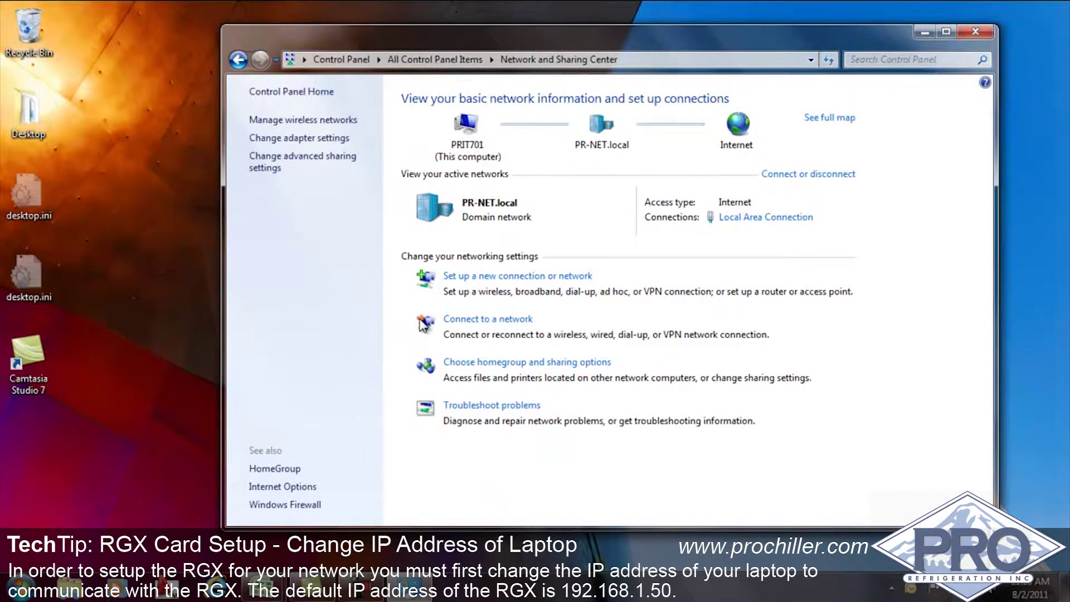
left_click(323, 140)
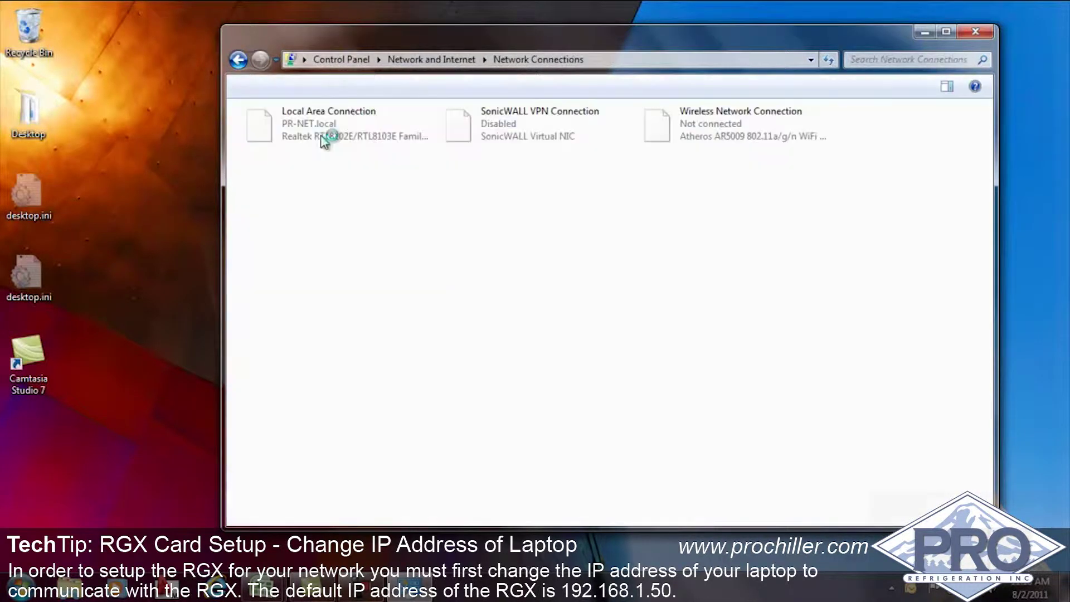
- Open the Internet Protocol Version 4 (TCP/IPv4) properties of Local Area Connection
left_click(349, 135)
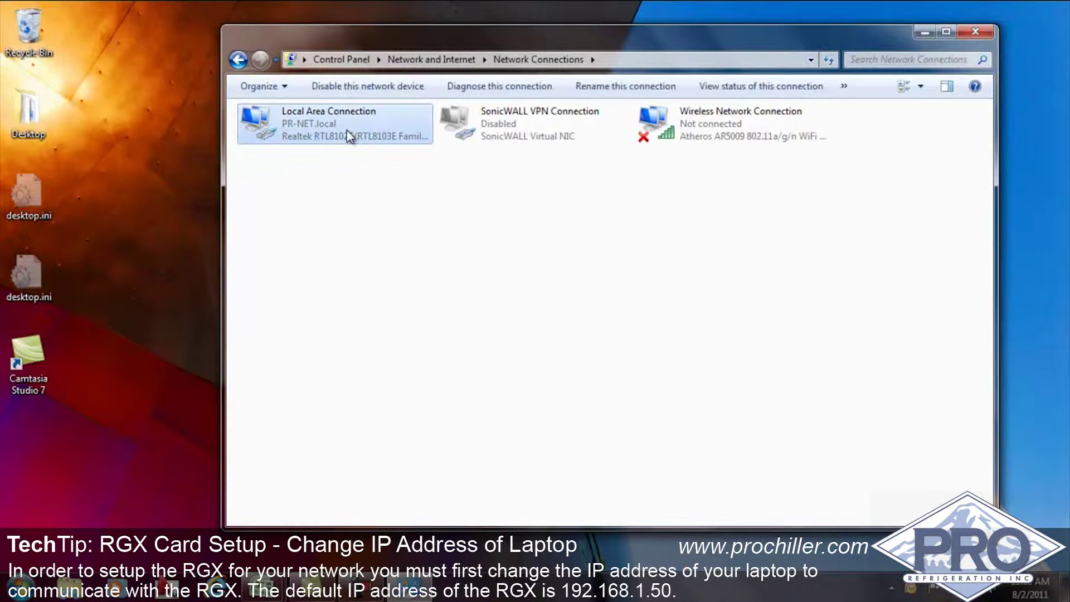
right_click(349, 135)
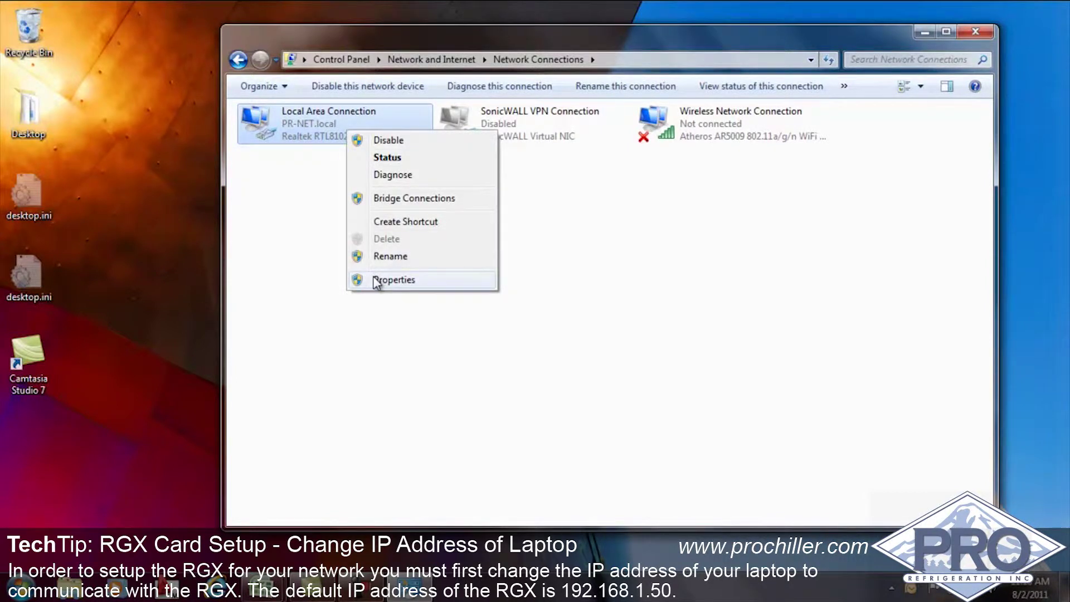
left_click(423, 279)
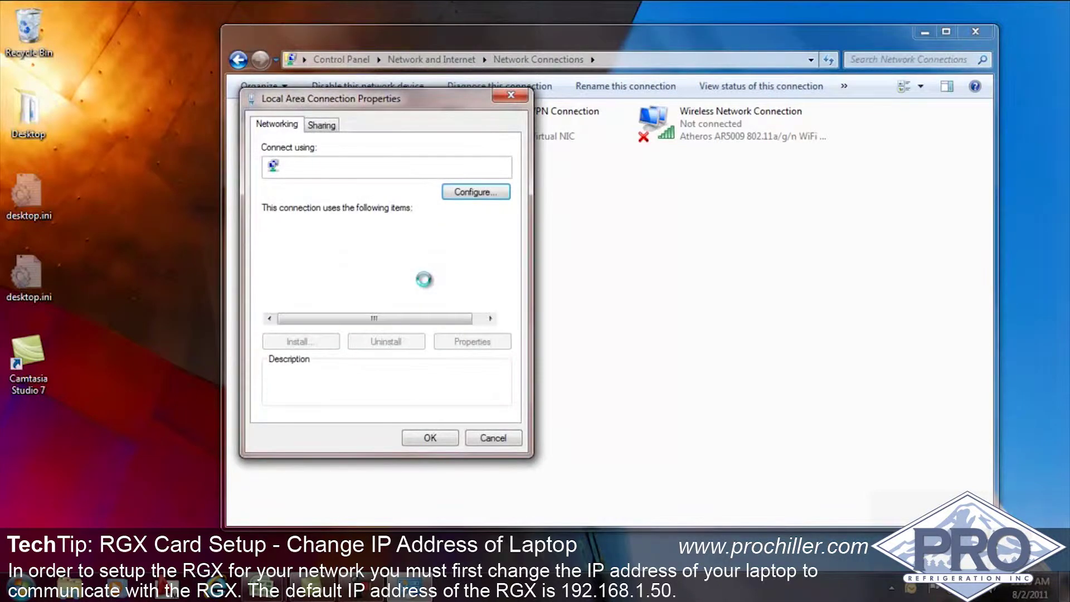
left_click(435, 306)
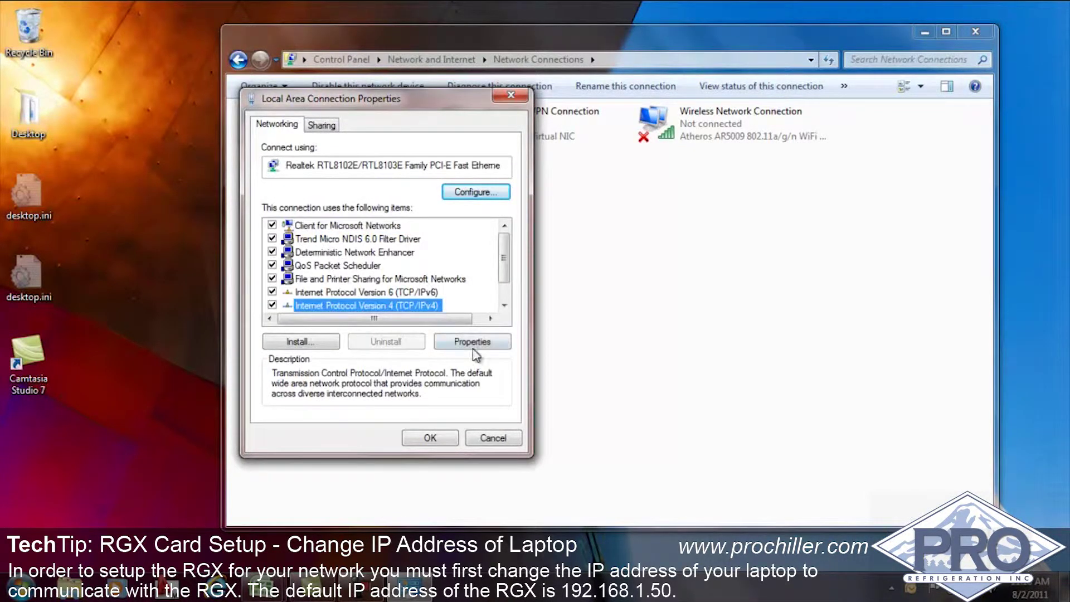
left_click(492, 348)
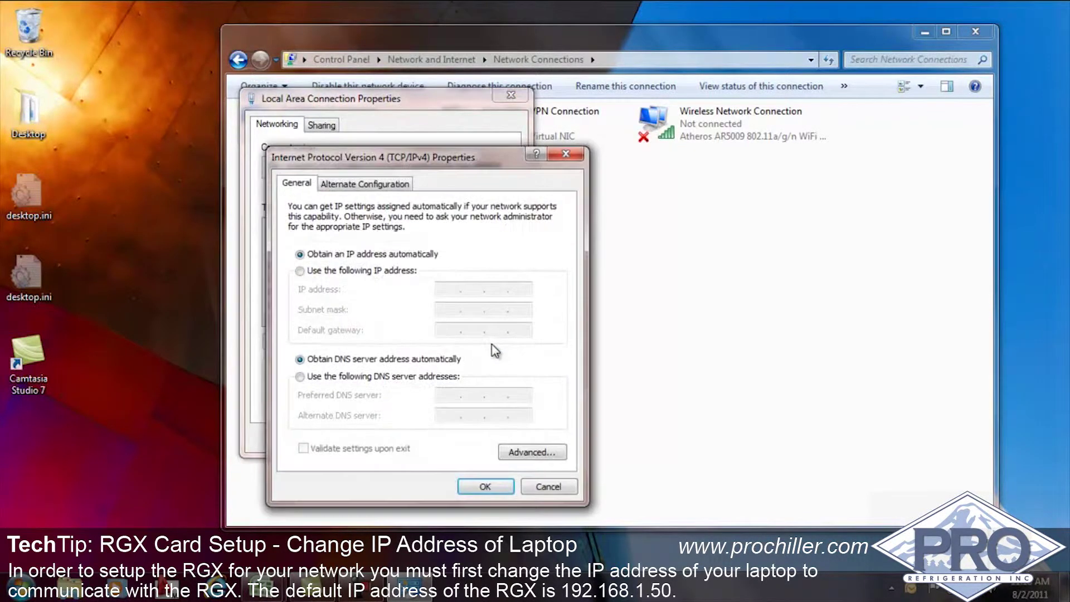
- Assign static IP 192.168.1.59 with subnet mask 255.255.255.0, then close the dialogs
left_click(395, 273)
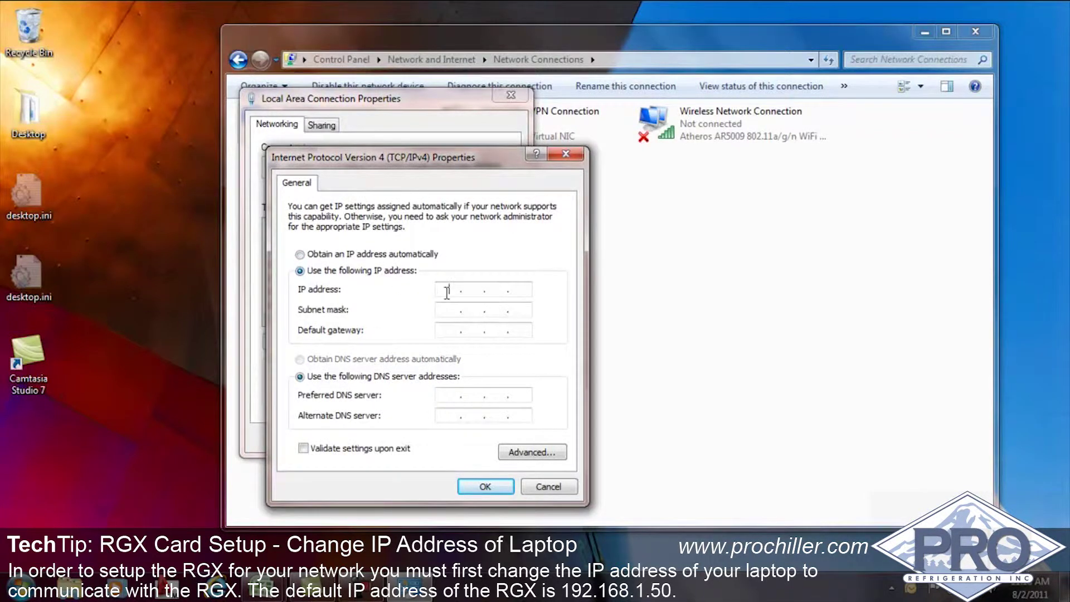
type("192.168.1.")
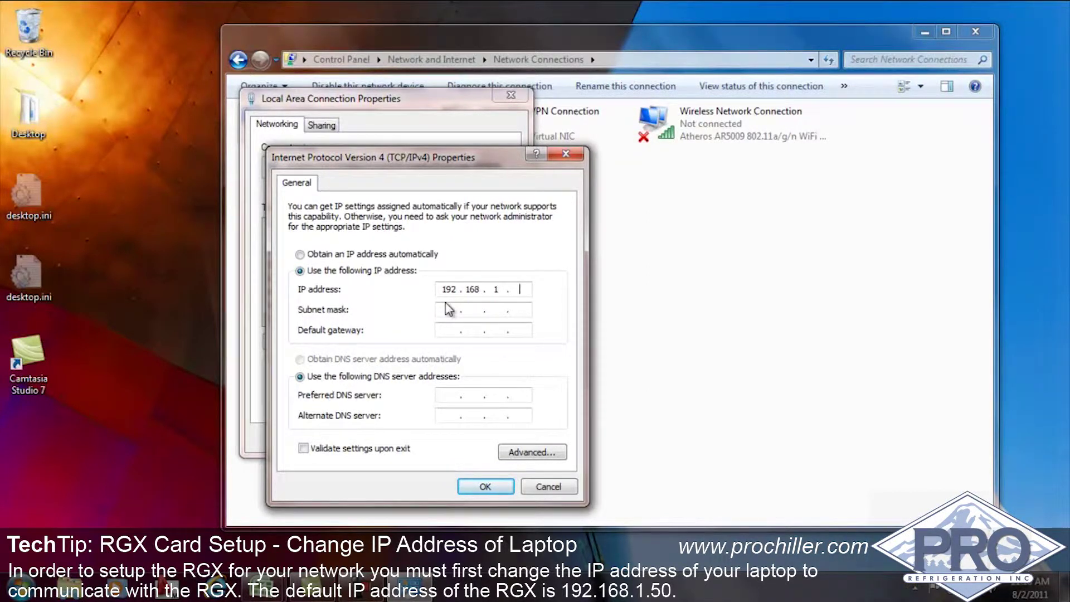
type("59")
left_click(449, 309)
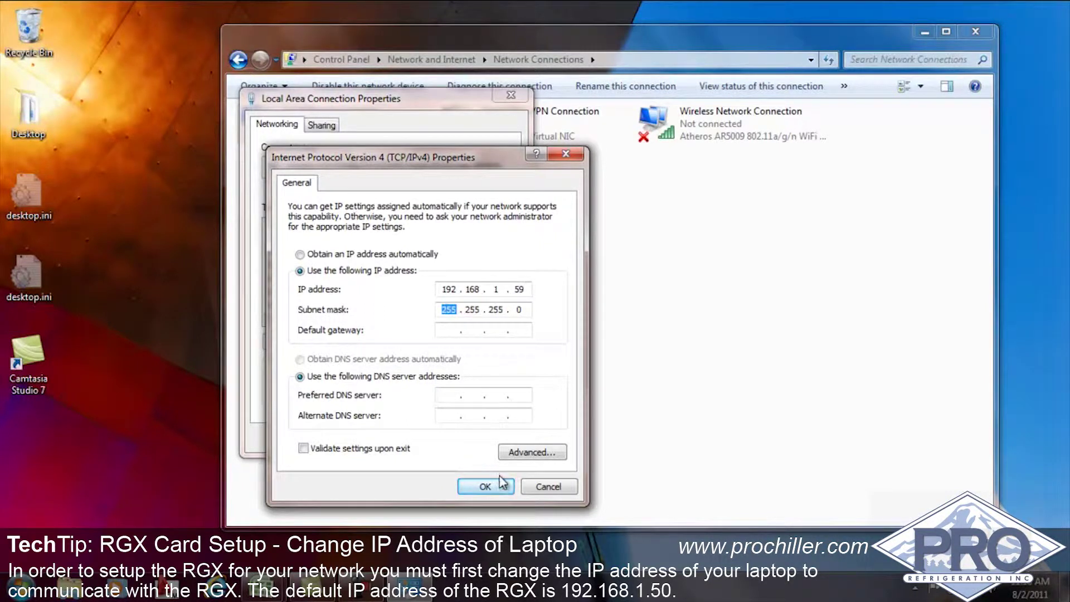
left_click(491, 487)
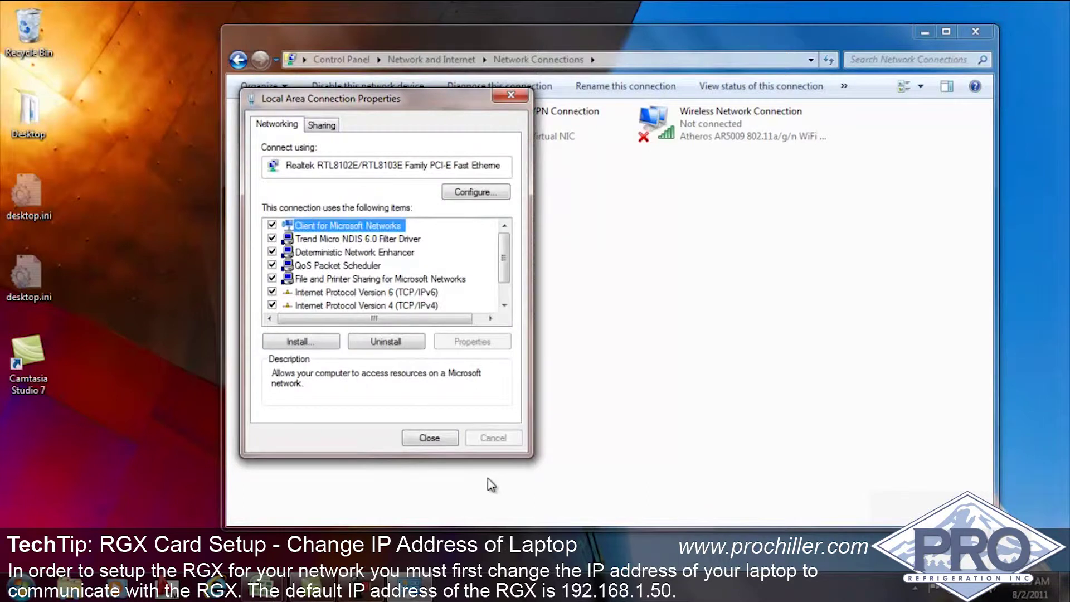
left_click(448, 440)
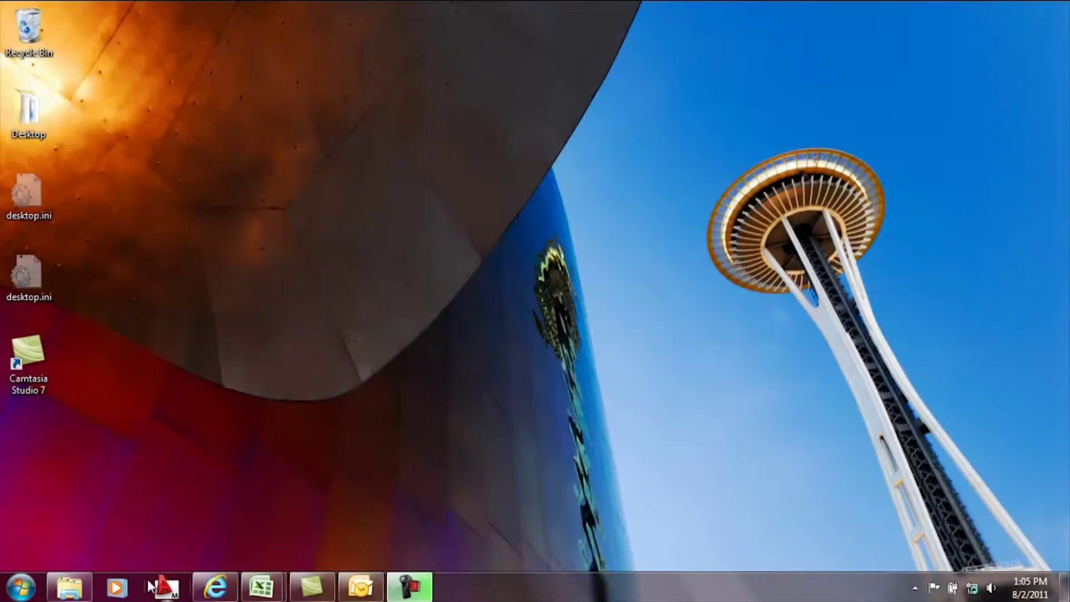
left_click(207, 580)
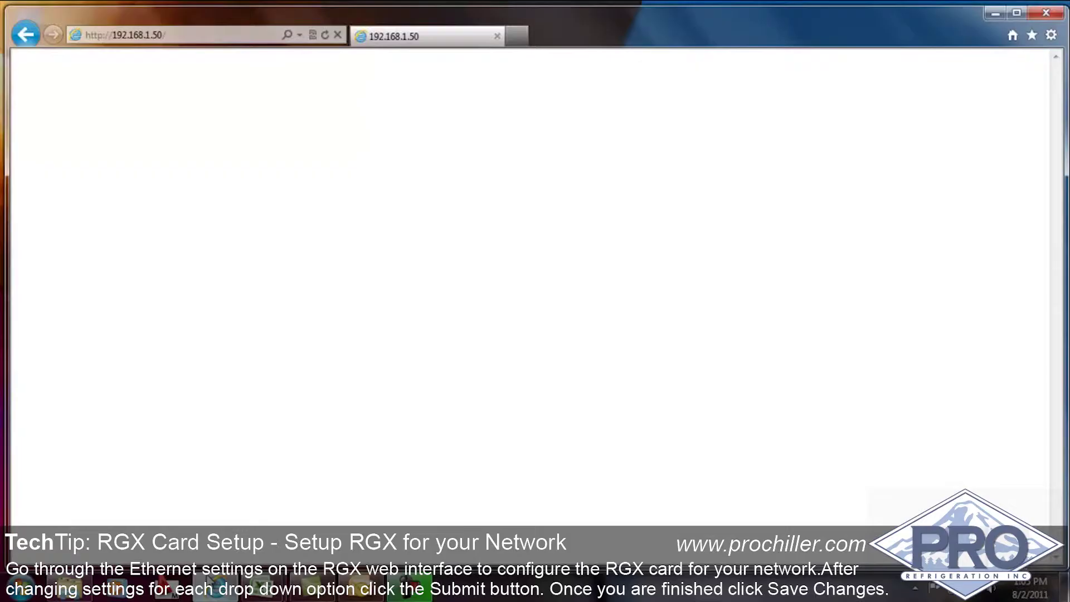
left_click(194, 35)
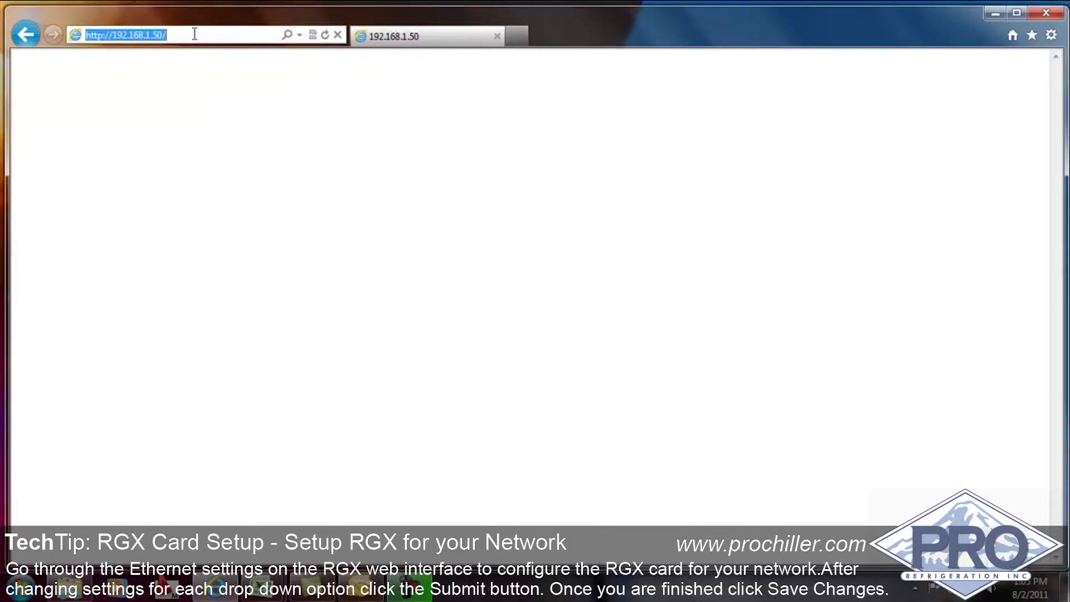
type("http://")
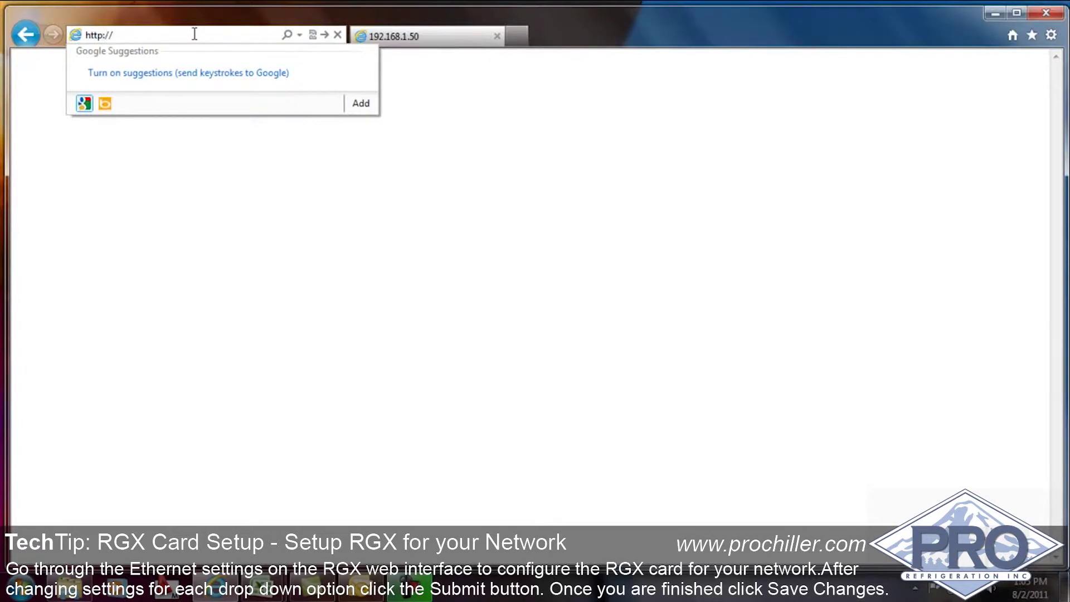
type("192.")
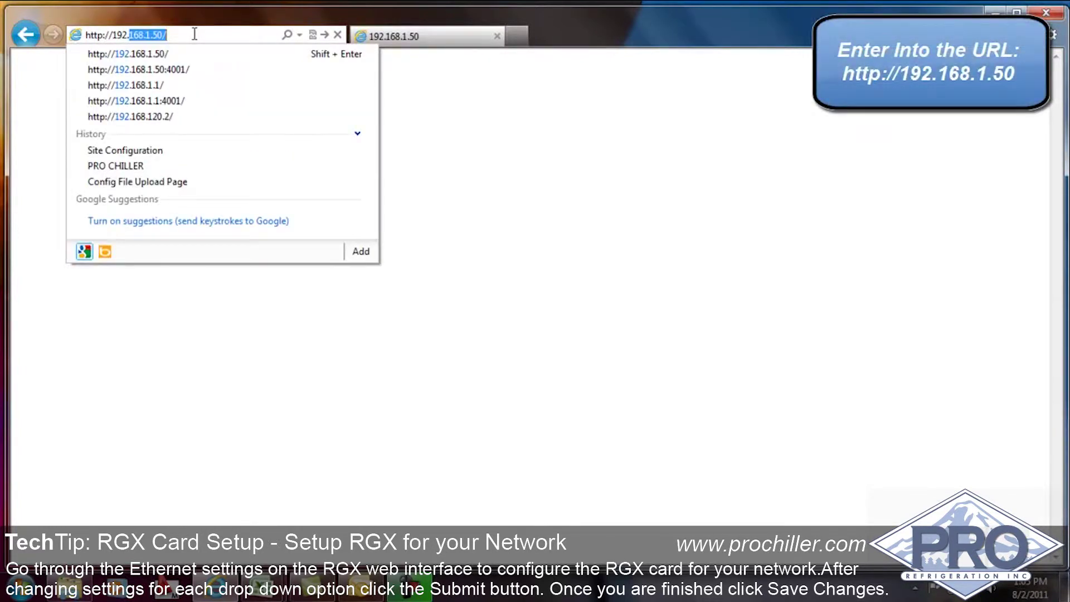
type("168.1.50")
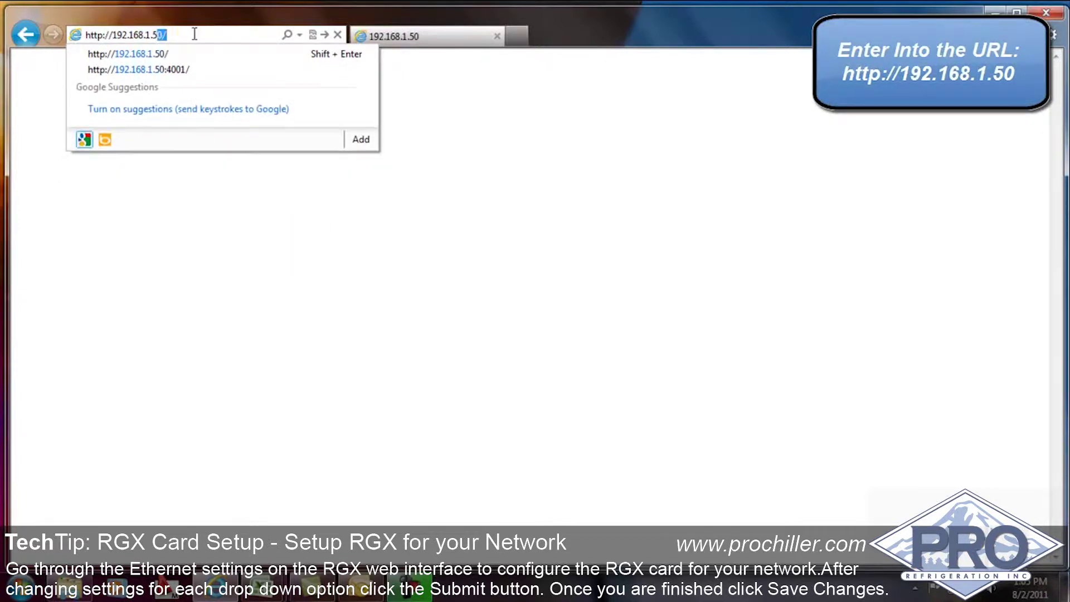
key("Return")
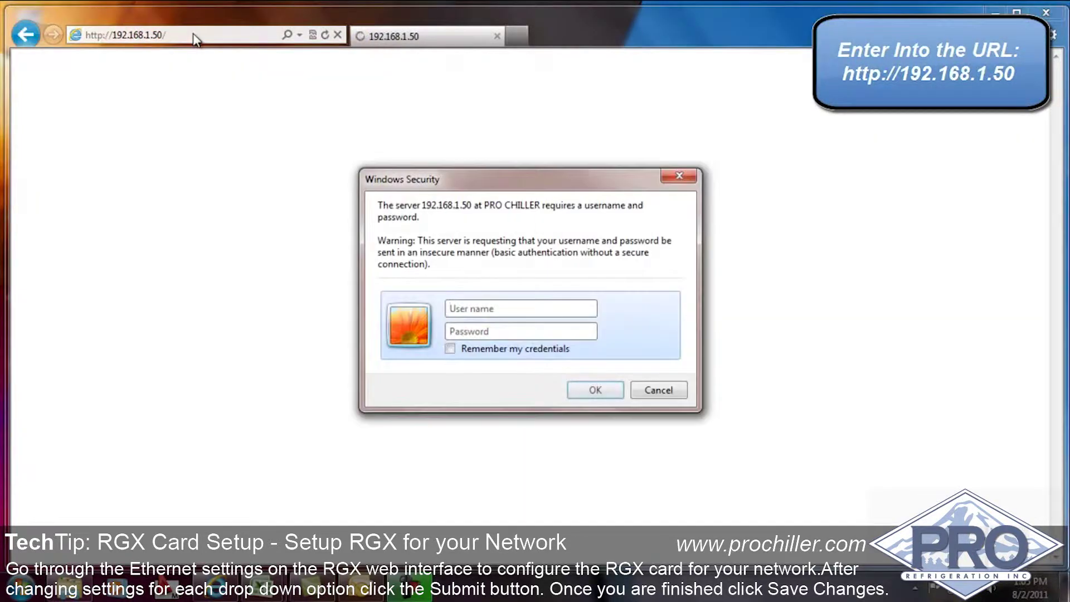
- Log in to the RGX card with the user name and password
type("u")
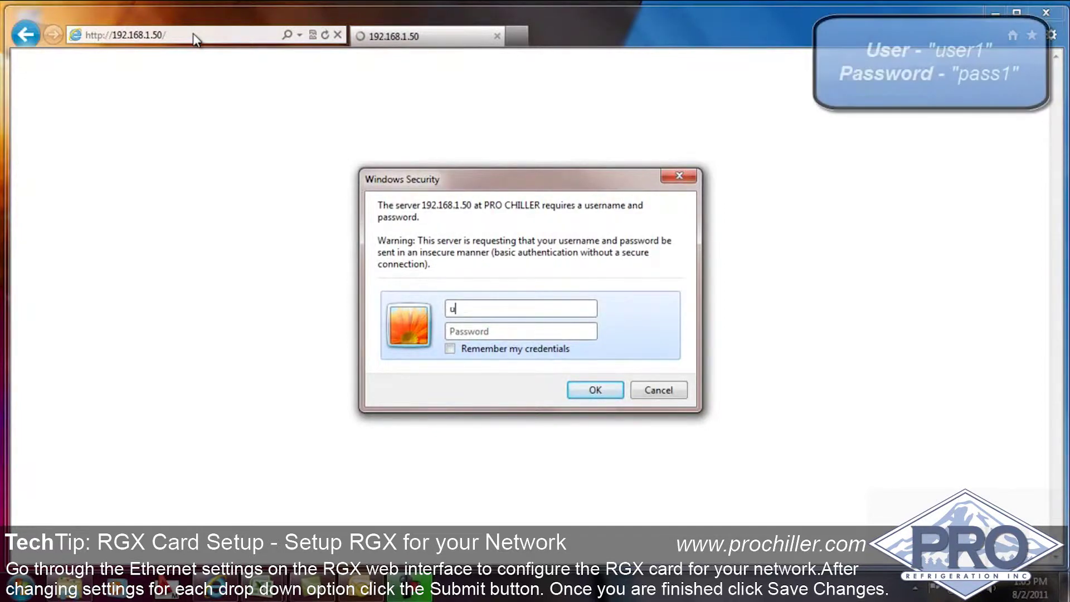
type("ser1")
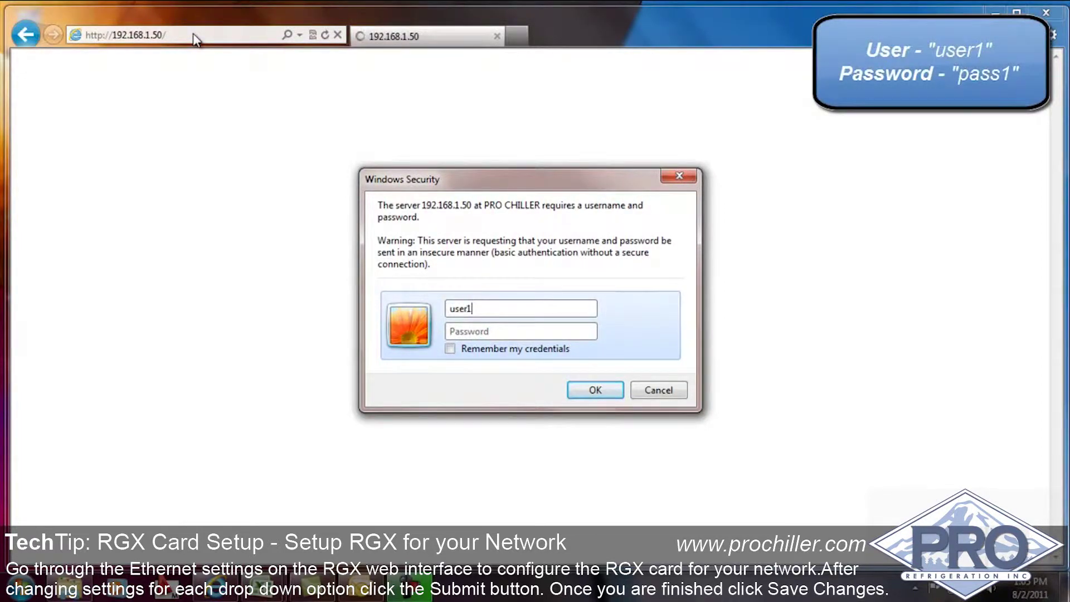
key("Tab")
type("pass1")
left_click(606, 390)
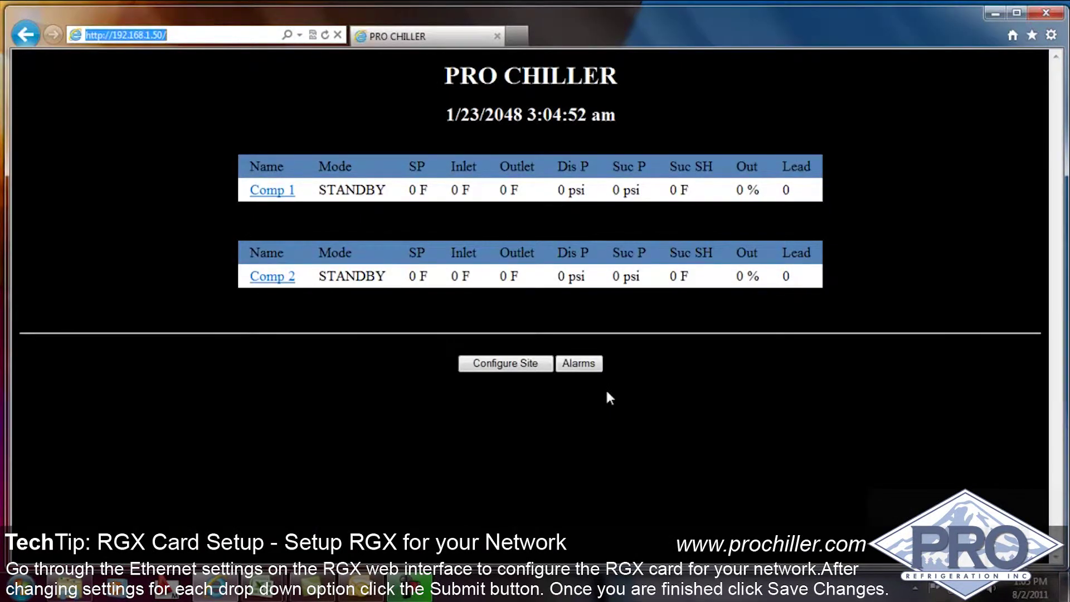
- Review the Ethernet fields: IP 192.168.1.50, subnet mask, gateway and DNS 192.168.1.1, HTTP port 80
left_click(523, 360)
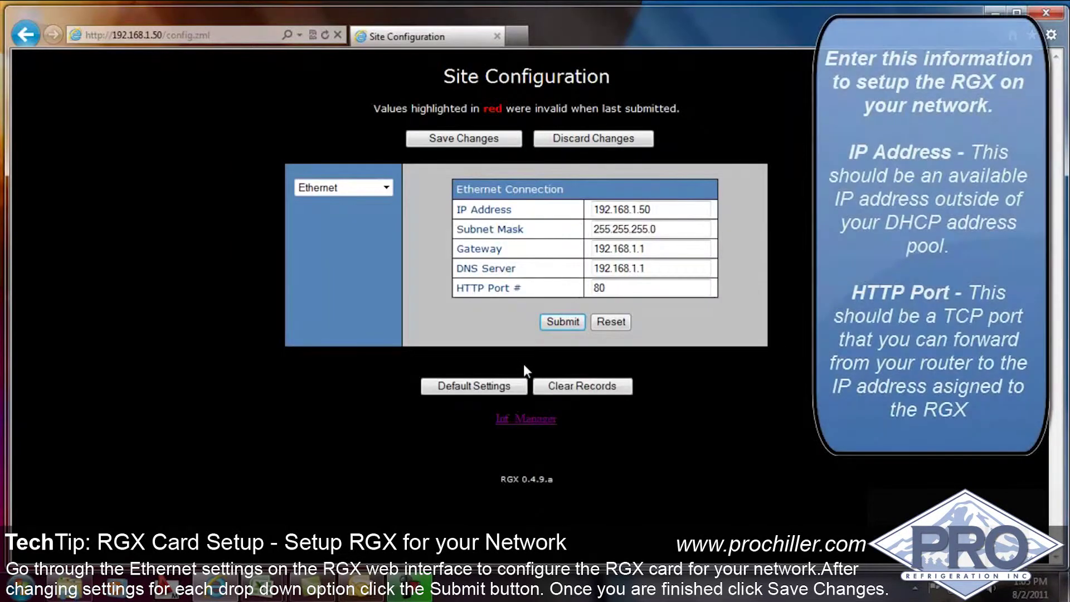
left_click(669, 208)
double_click(660, 207)
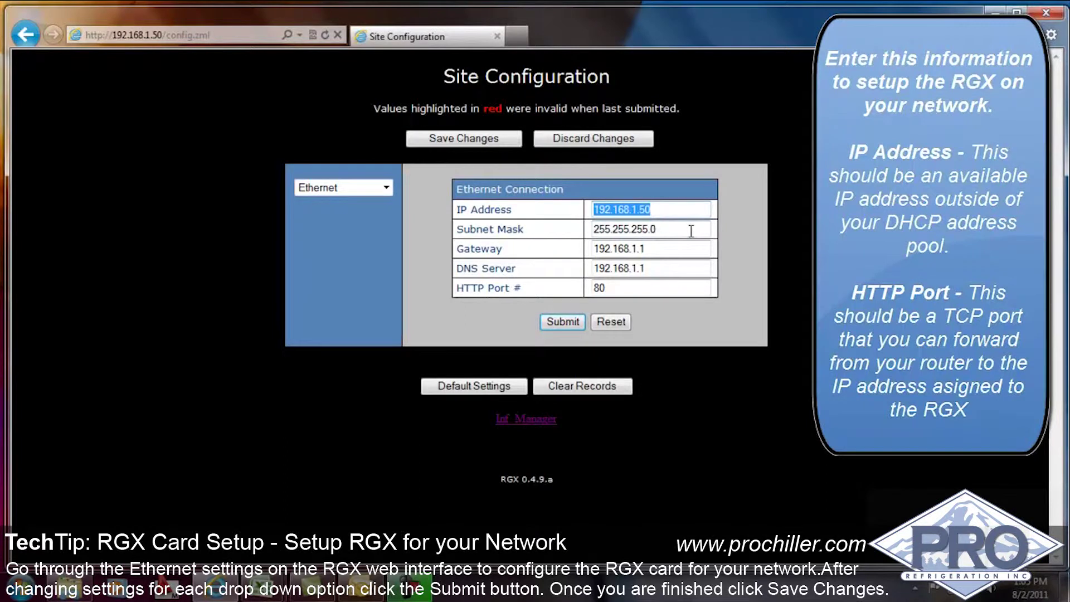
left_click_drag(691, 230, 582, 244)
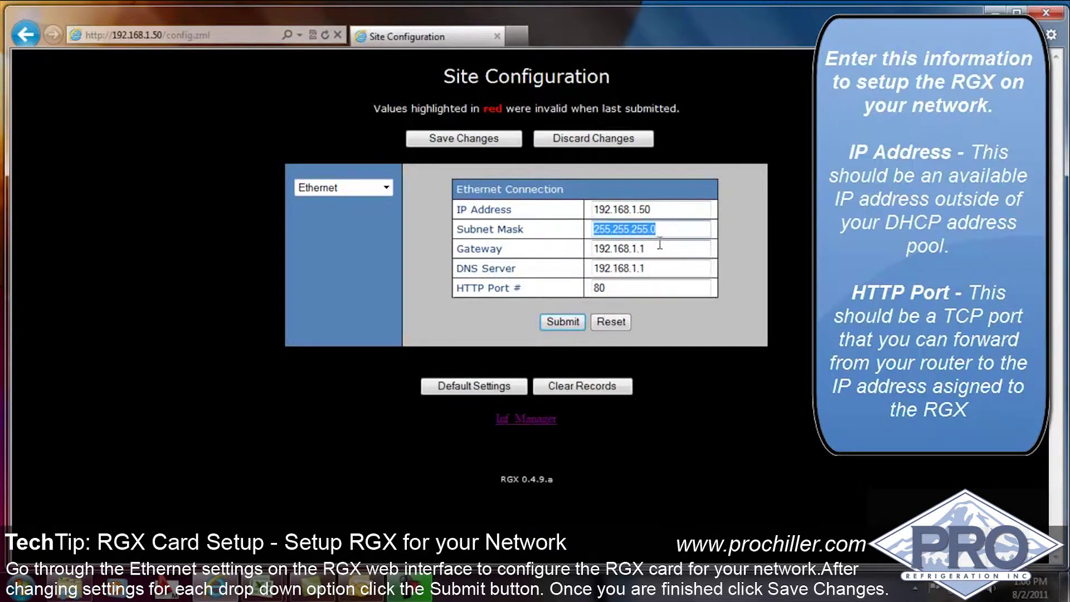
left_click_drag(660, 247, 581, 250)
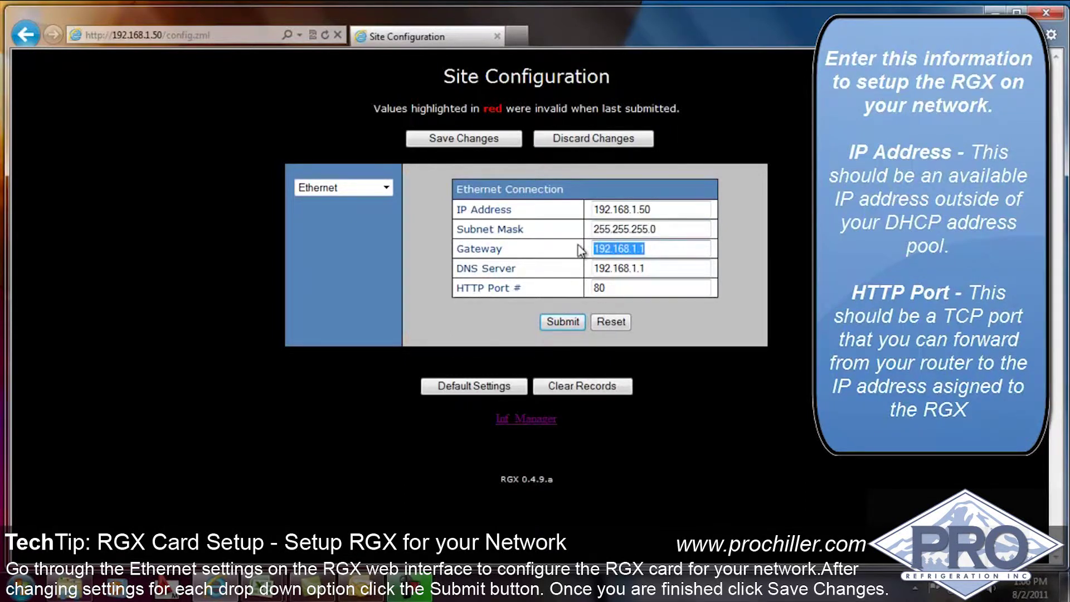
left_click(669, 273)
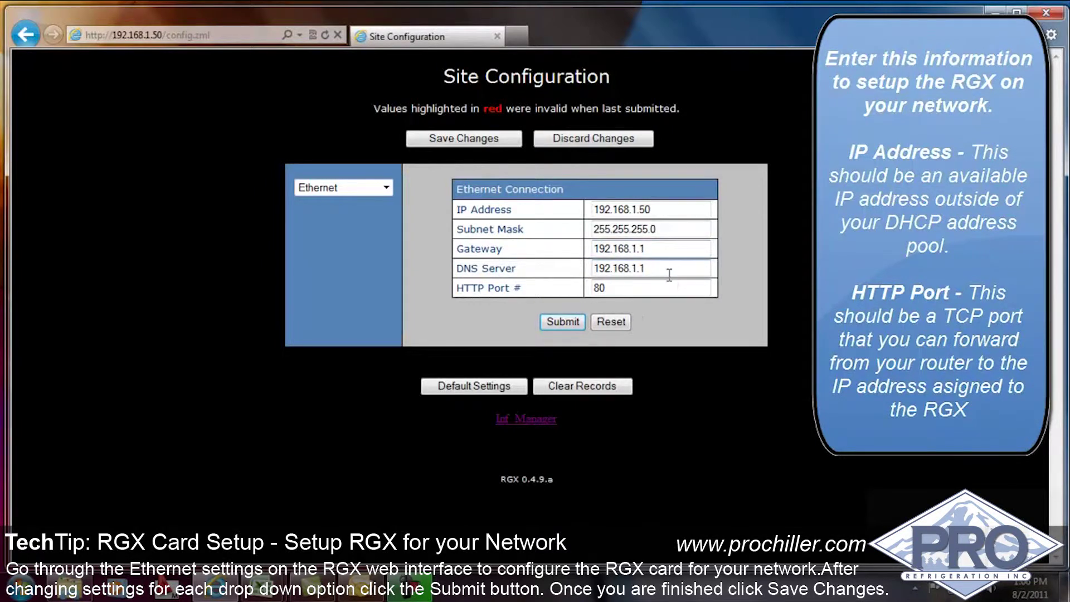
left_click_drag(669, 272, 560, 287)
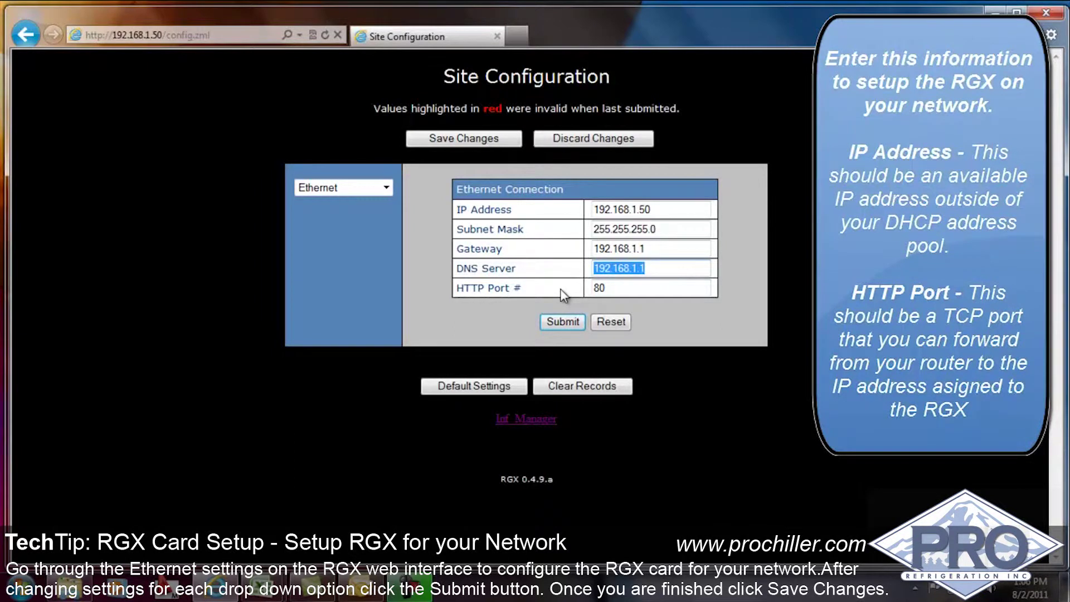
left_click(610, 287)
left_click_drag(610, 288, 568, 301)
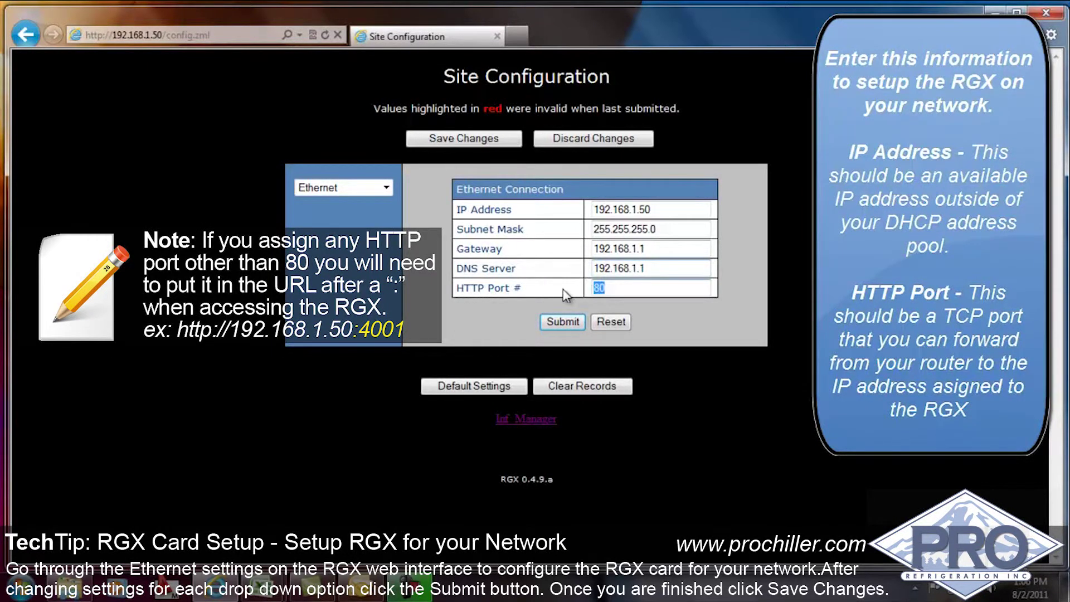
left_click(363, 197)
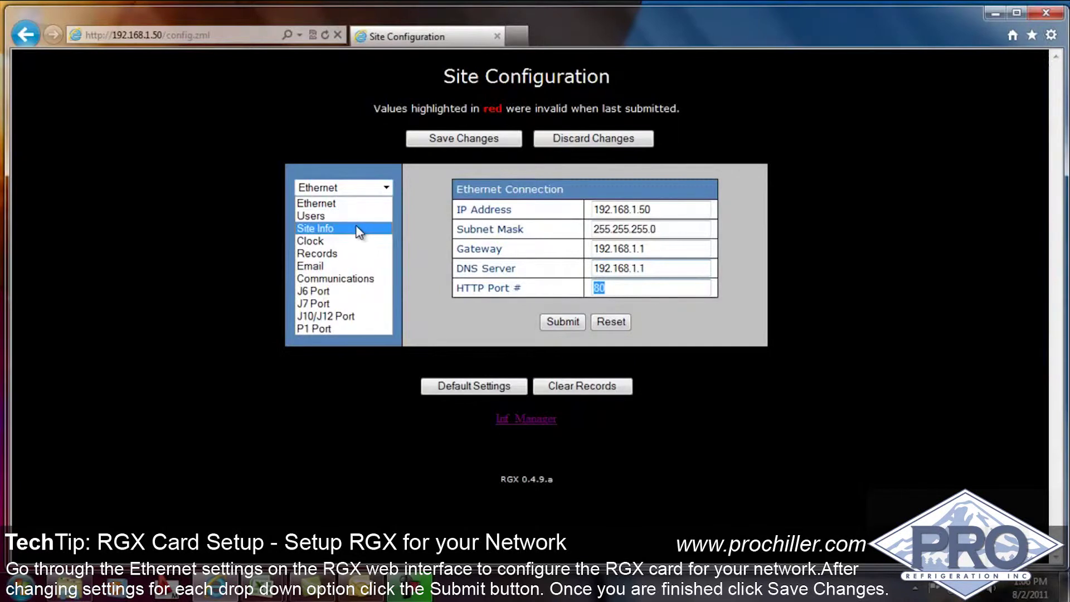
- Look over the Site Info page, then switch to the Clock settings
left_click(355, 226)
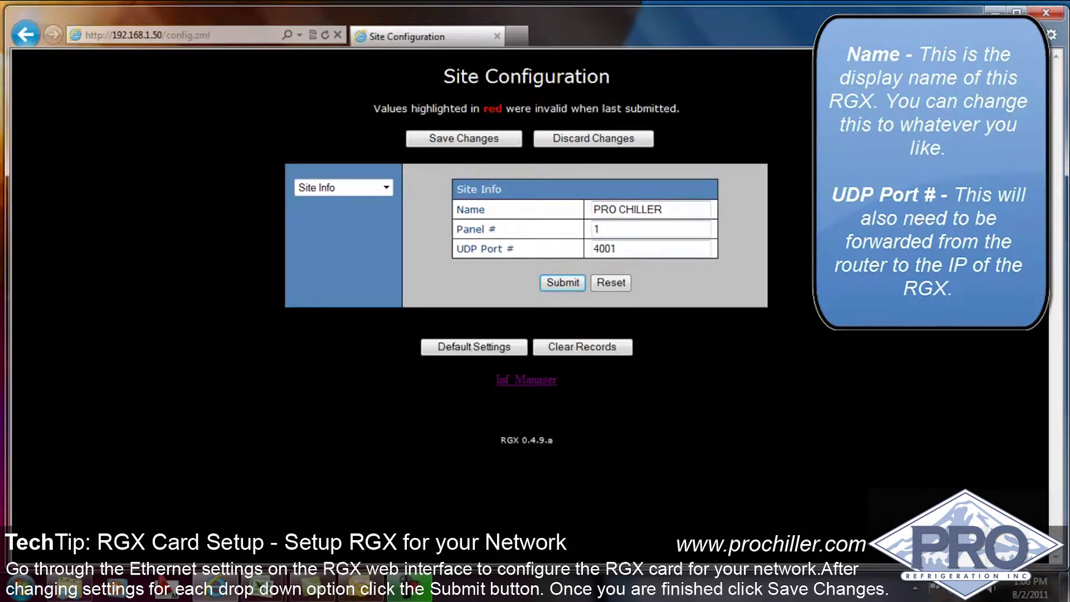
left_click(385, 188)
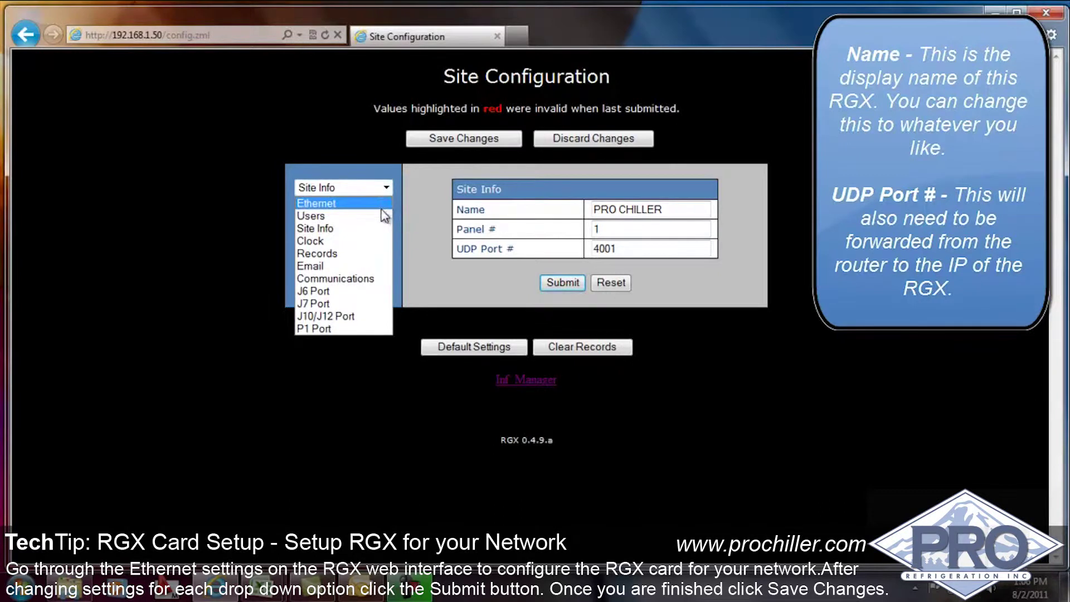
left_click(368, 241)
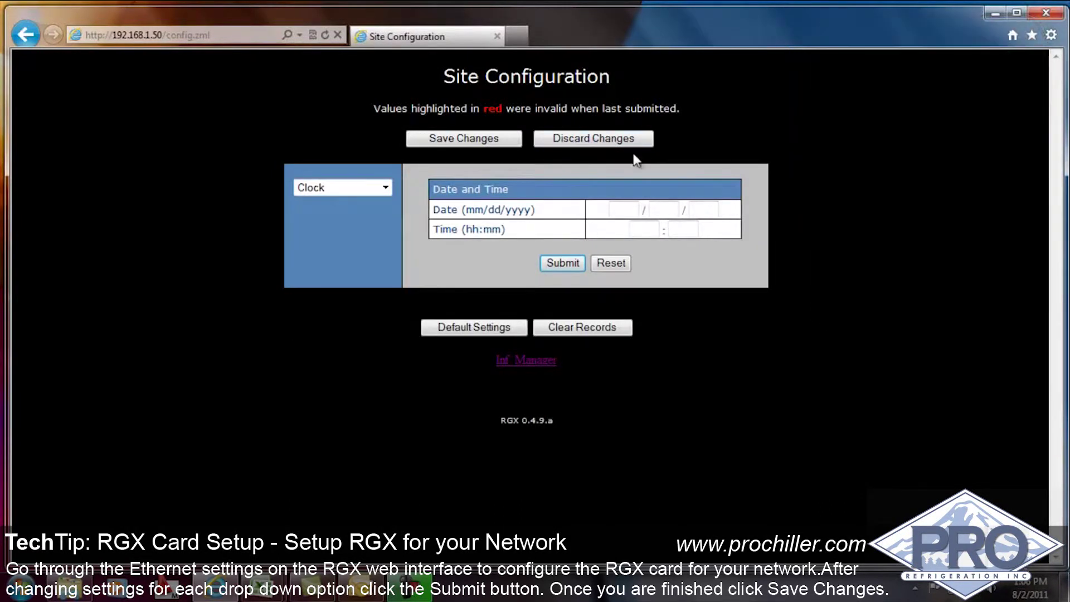
- Submit the clock with date 08/01/2011 and time 13:06
left_click(615, 210)
type("13")
key("BackSpace")
key("BackSpace")
type("08012011")
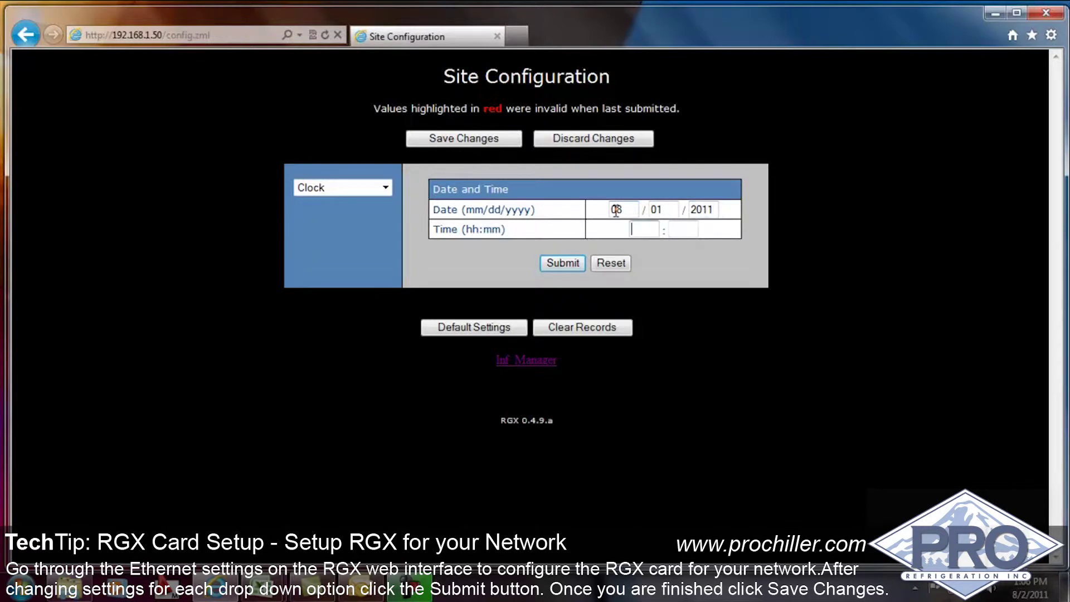
type("1")
type("3")
type("06")
left_click(564, 264)
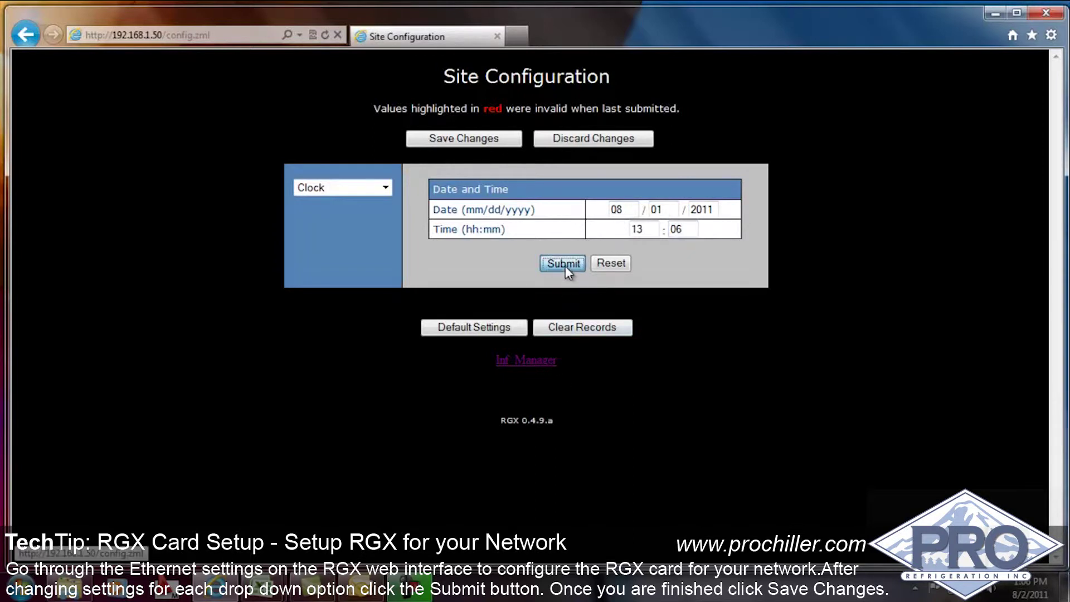
left_click(386, 187)
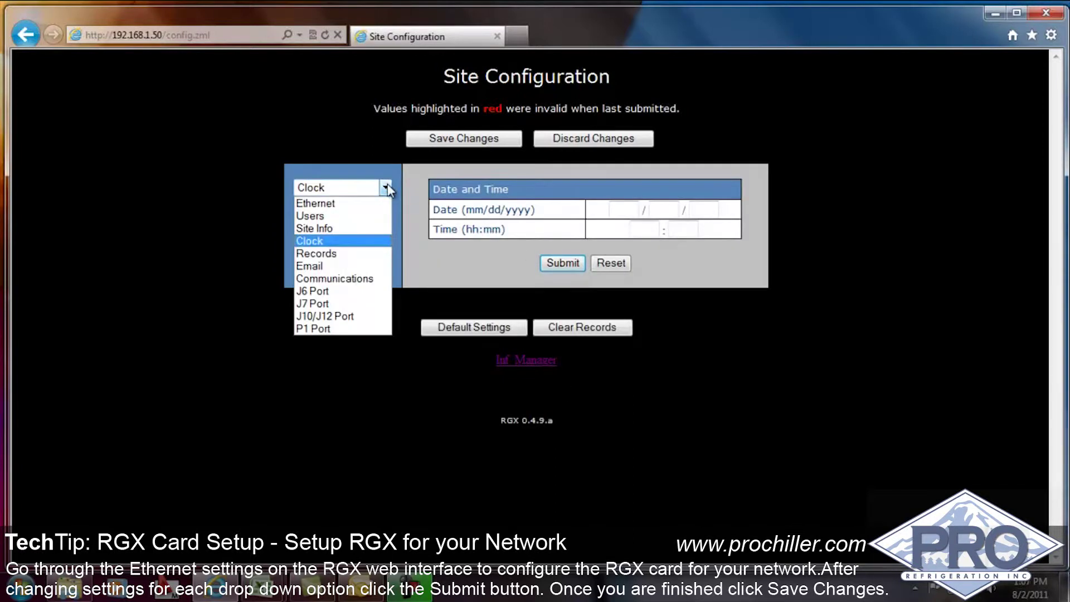
- Review the Email page (SMTP port 25), then bring up the J6 Port settings
left_click(362, 265)
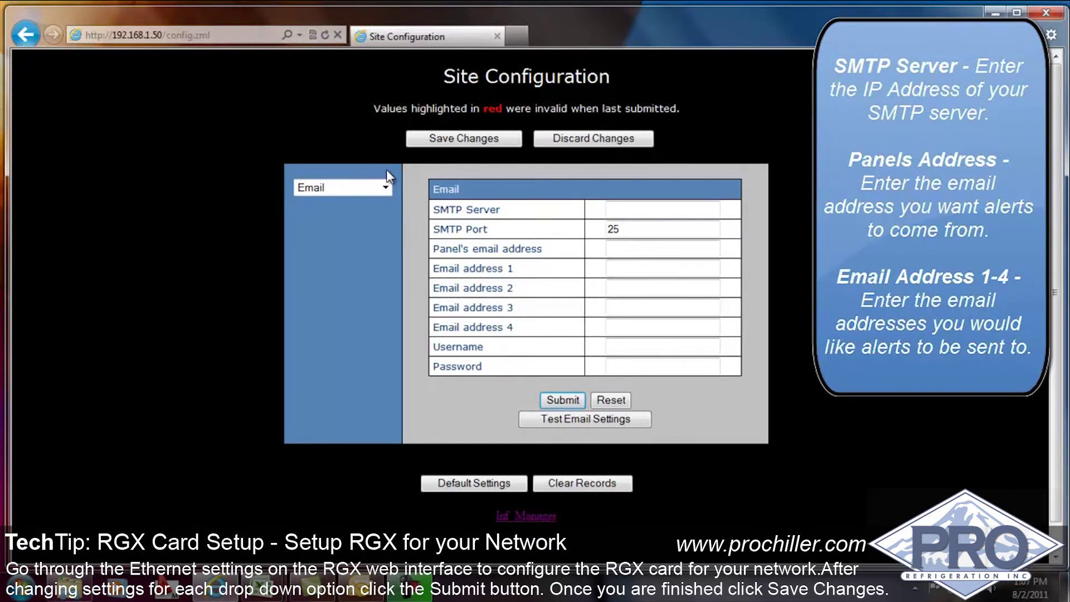
left_click(385, 186)
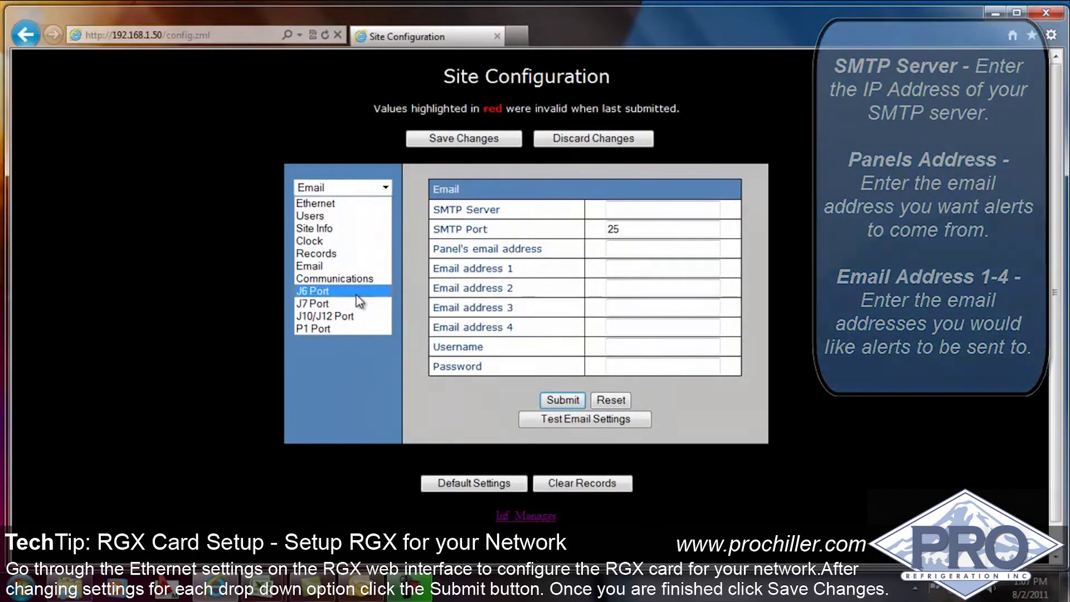
left_click(357, 301)
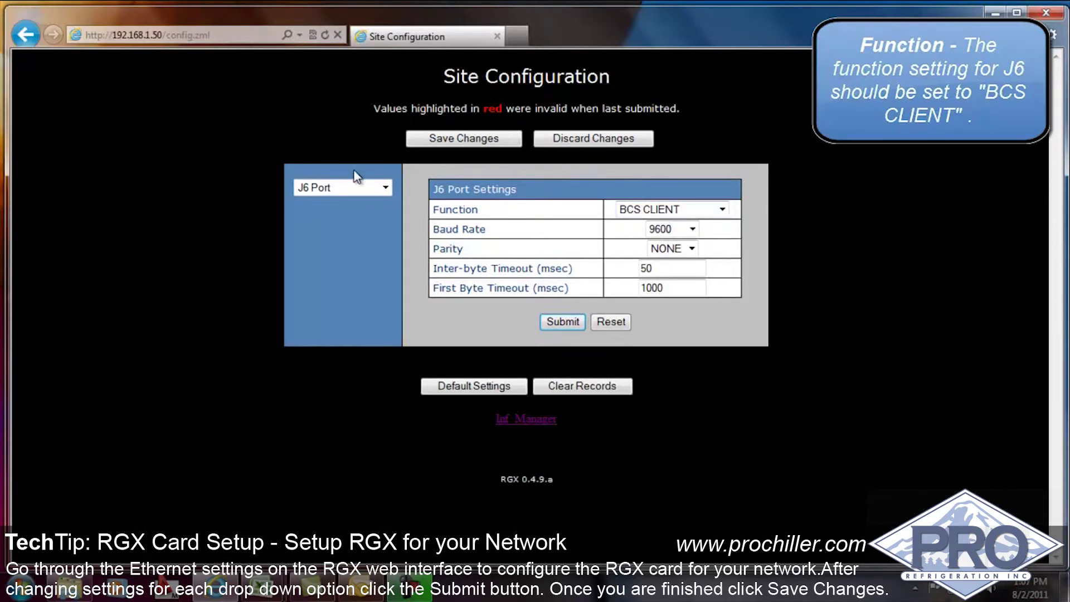
- Submit J7 Port as BCS SERVER, 9600 baud, parity NONE, and save all changes
left_click(359, 187)
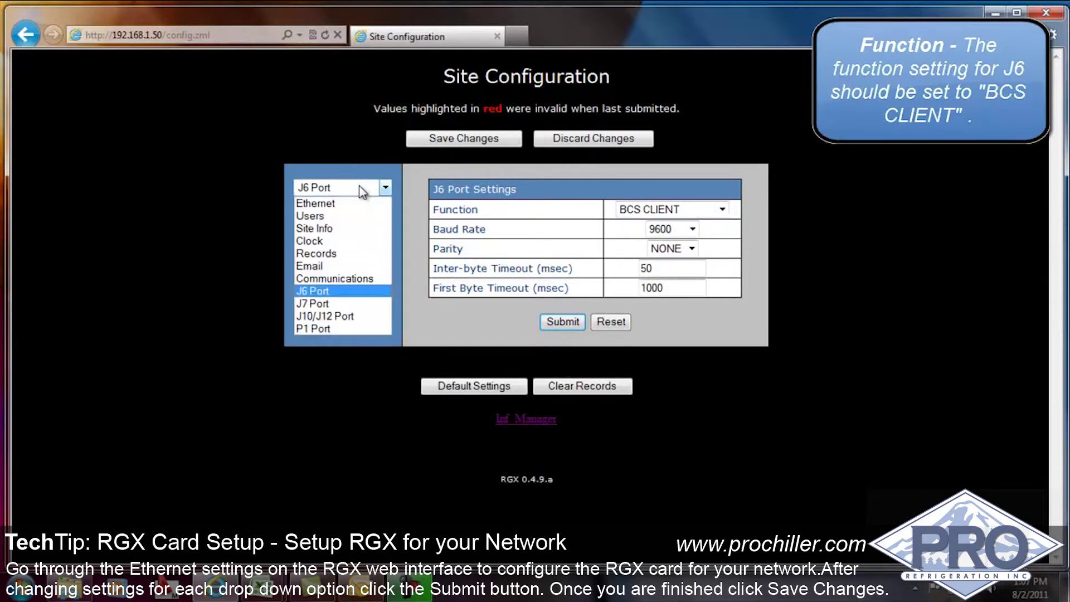
left_click(346, 304)
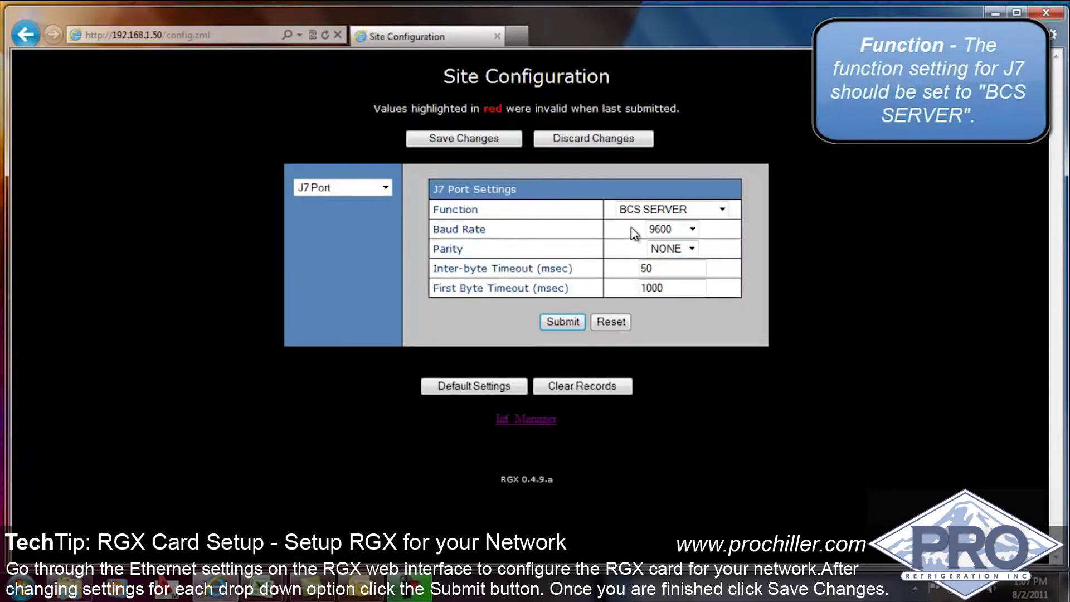
left_click(373, 188)
left_click(557, 323)
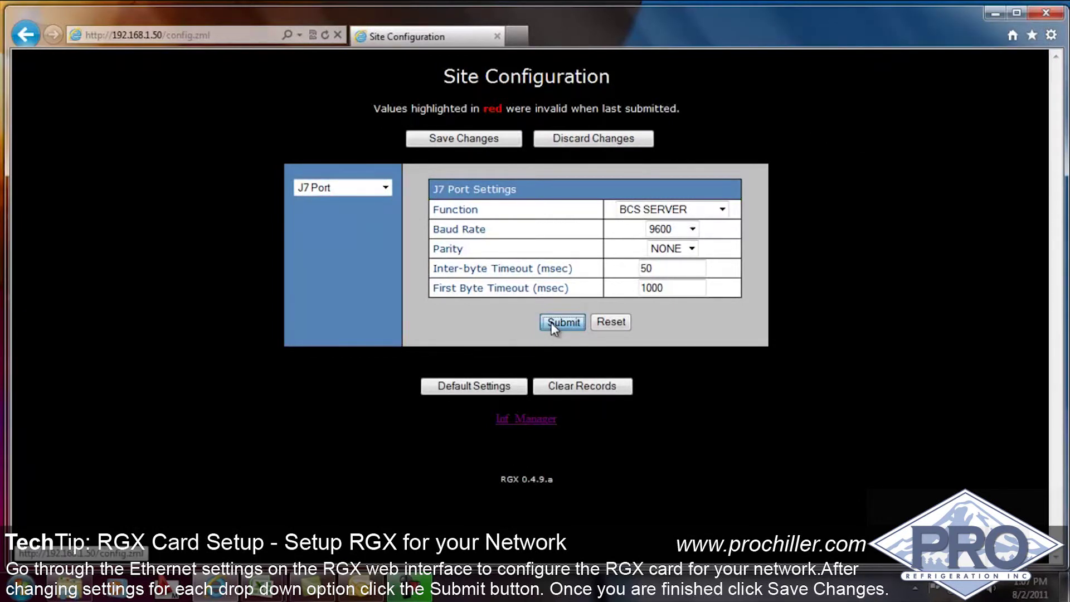
left_click(478, 138)
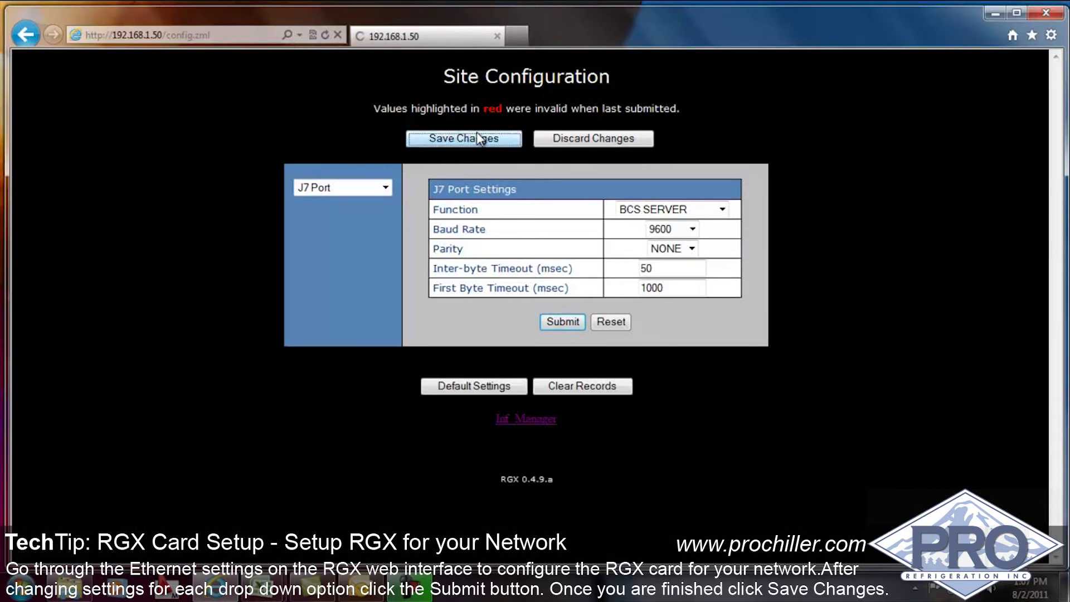